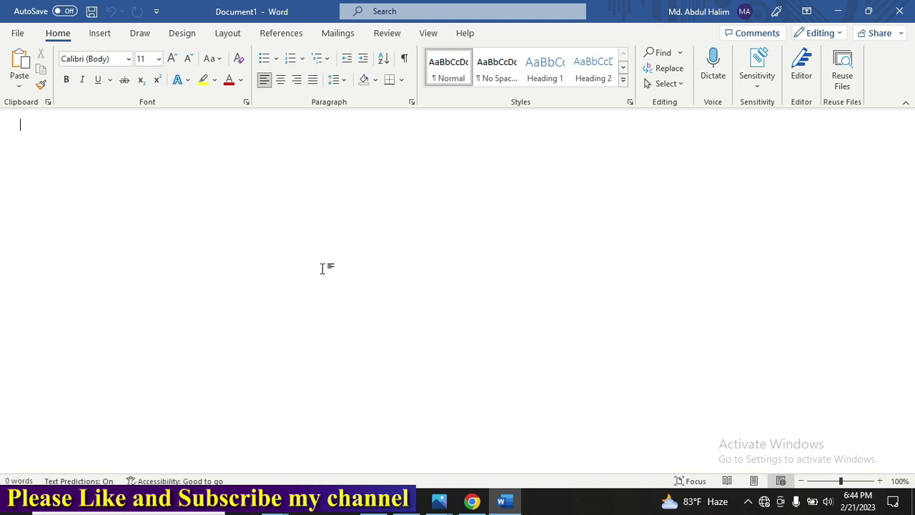
Insert picture 3 from the Desktop's photo folder and scale it down to about 2.99" high by 5.69" wide.
{"action": "left_click", "coordinate": [99, 33]}
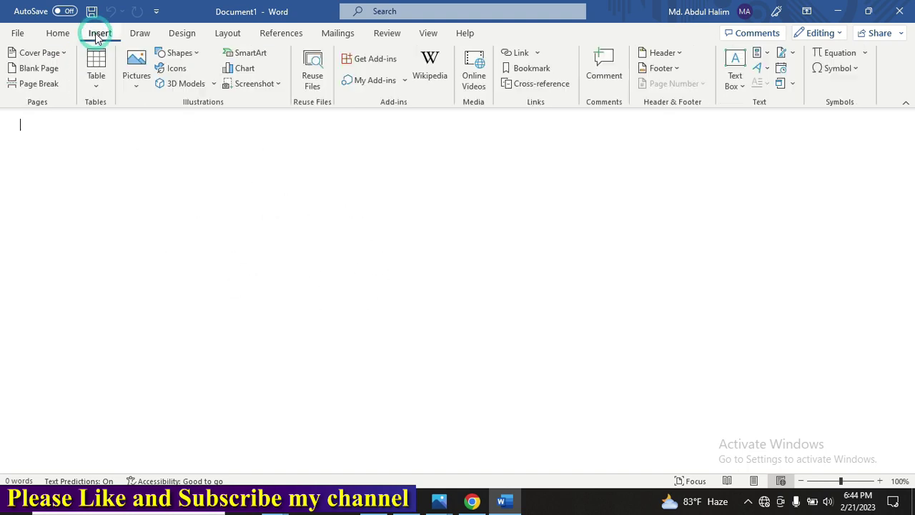
{"action": "left_click", "coordinate": [136, 68]}
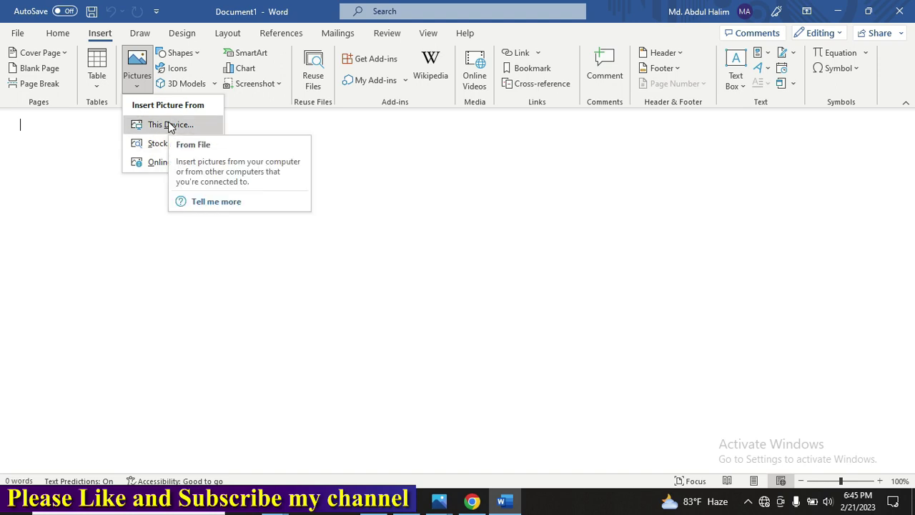
{"action": "left_click", "coordinate": [169, 125]}
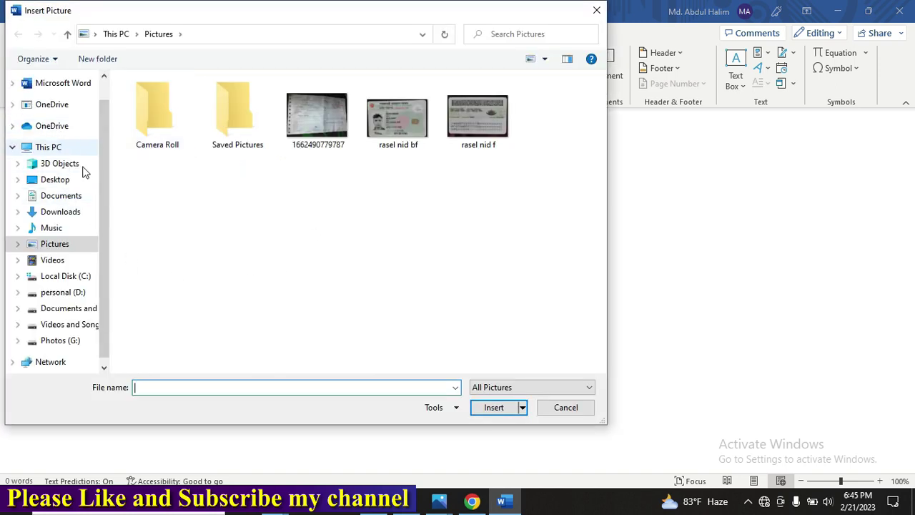
{"action": "left_click", "coordinate": [55, 183]}
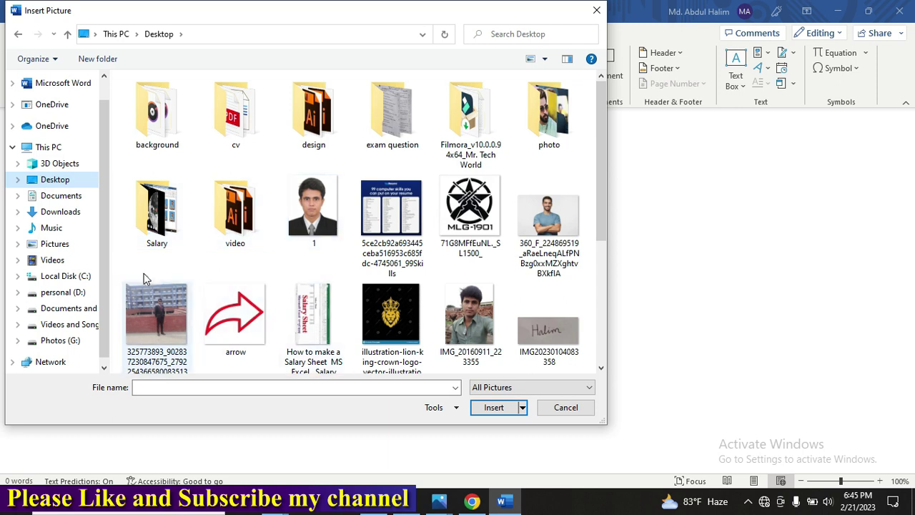
{"action": "double_click", "coordinate": [545, 108]}
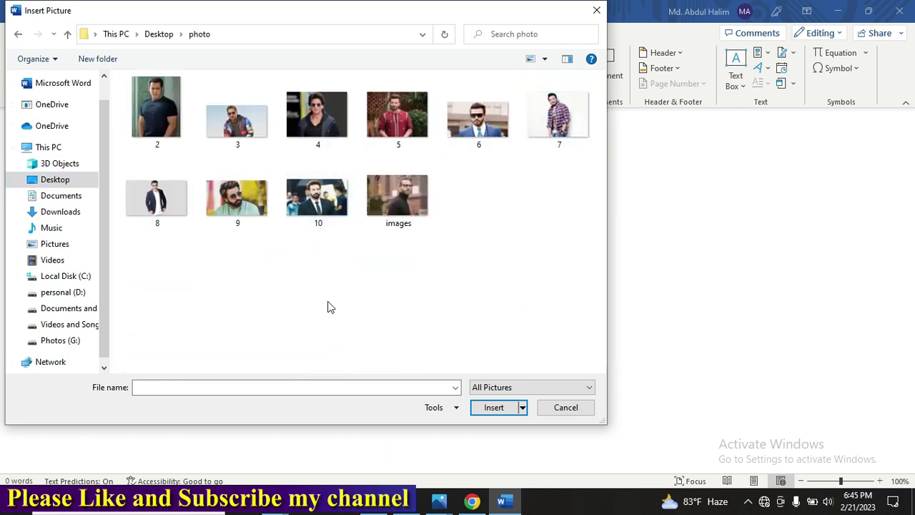
{"action": "double_click", "coordinate": [249, 132]}
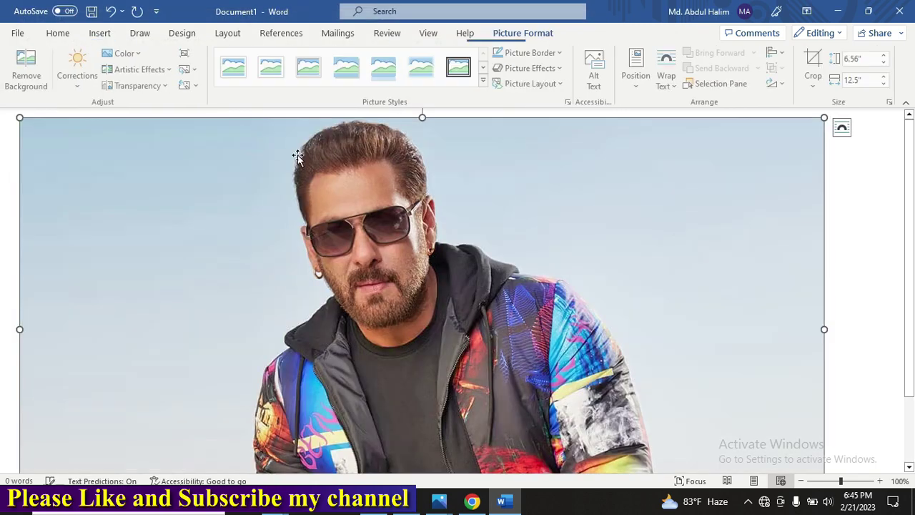
{"action": "scroll", "coordinate": [497, 301], "scroll_direction": "down", "scroll_amount": 1}
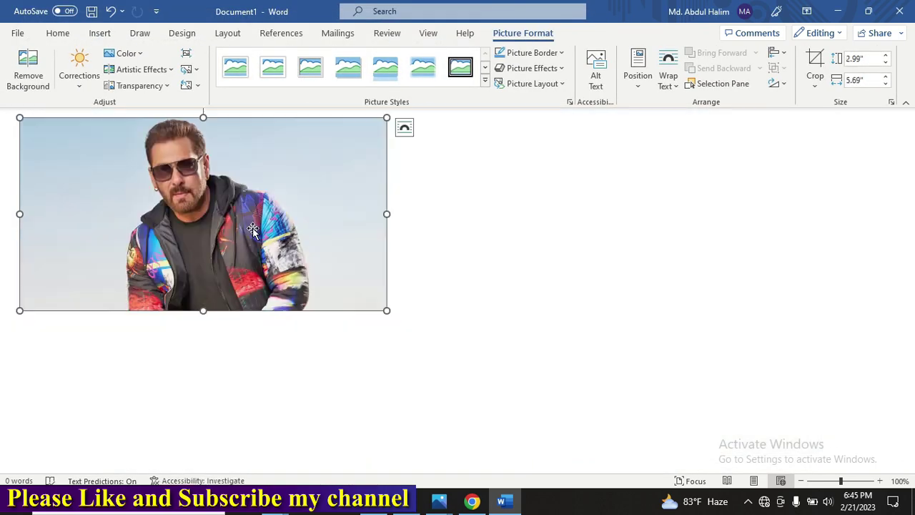
Set the inserted picture's text wrapping to Behind Text so it can be moved freely.
{"action": "left_click_drag", "start_coordinate": [253, 229], "coordinate": [340, 222]}
{"action": "left_click", "coordinate": [224, 209]}
{"action": "right_click", "coordinate": [225, 211]}
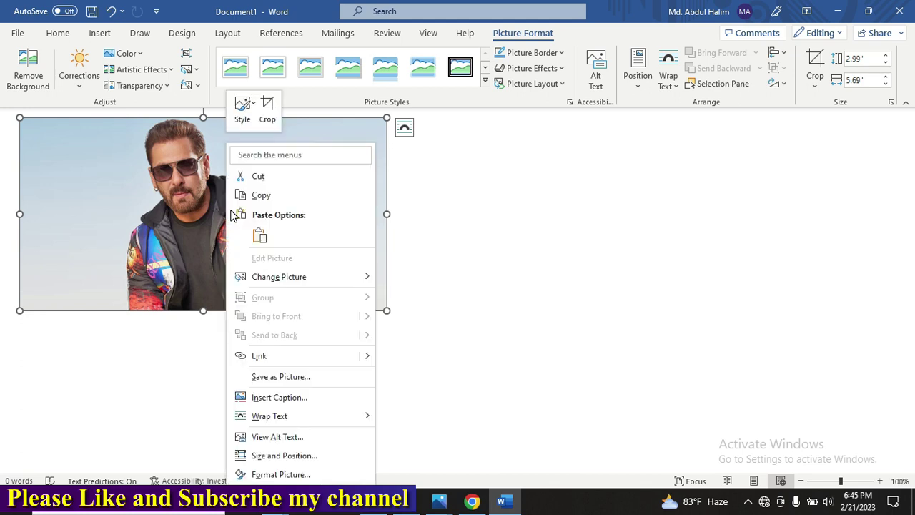
{"action": "left_click", "coordinate": [309, 424]}
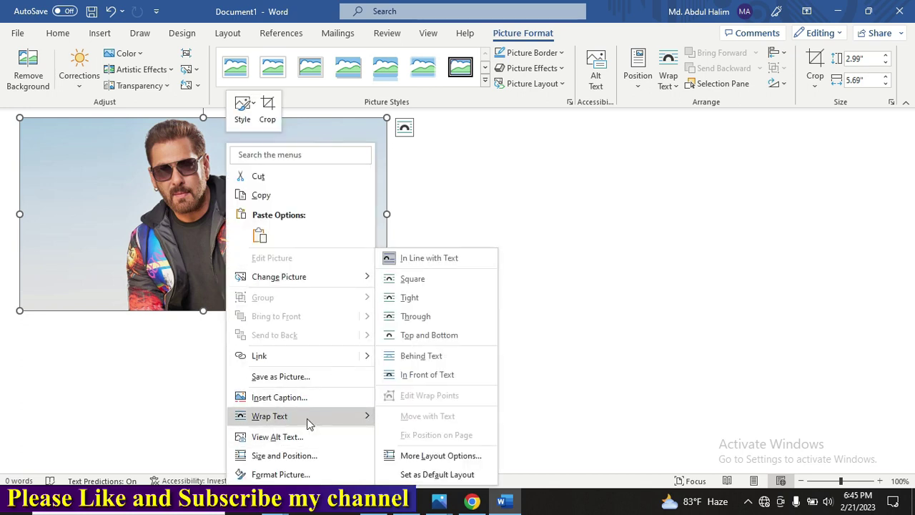
{"action": "left_click", "coordinate": [425, 341]}
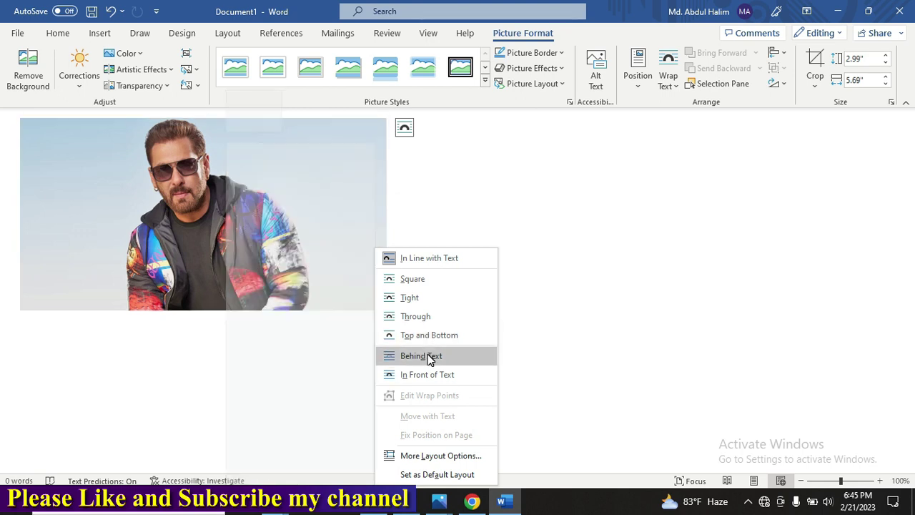
{"action": "left_click", "coordinate": [427, 355]}
Move the picture around the page and place it near the middle, below the top edge.
{"action": "left_click", "coordinate": [215, 234]}
{"action": "left_click_drag", "start_coordinate": [214, 234], "coordinate": [245, 250]}
{"action": "mouse_move", "coordinate": [326, 258]}
{"action": "left_mouse_down"}
{"action": "mouse_move", "coordinate": [635, 286]}
{"action": "mouse_move", "coordinate": [337, 265]}
{"action": "left_mouse_up"}
{"action": "left_click_drag", "start_coordinate": [461, 279], "coordinate": [682, 290]}
{"action": "left_click_drag", "start_coordinate": [622, 290], "coordinate": [412, 280]}
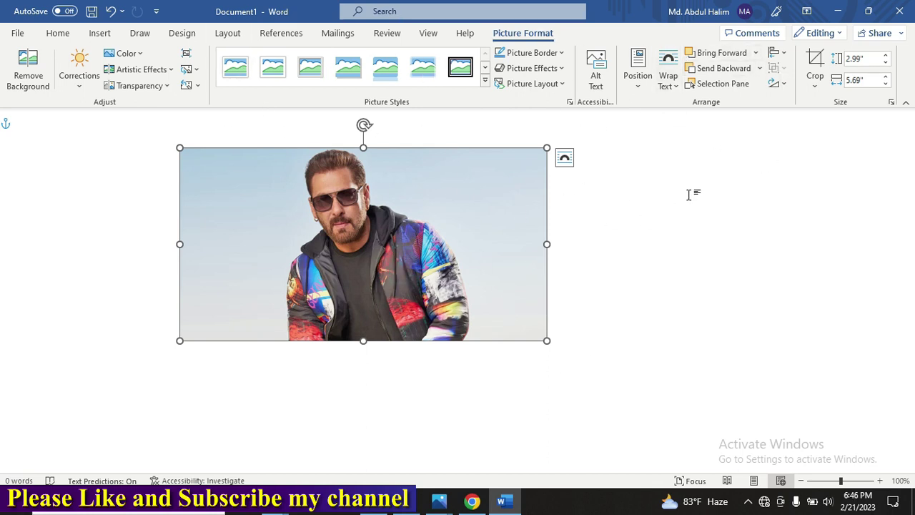
{"action": "left_click_drag", "start_coordinate": [342, 266], "coordinate": [490, 293]}
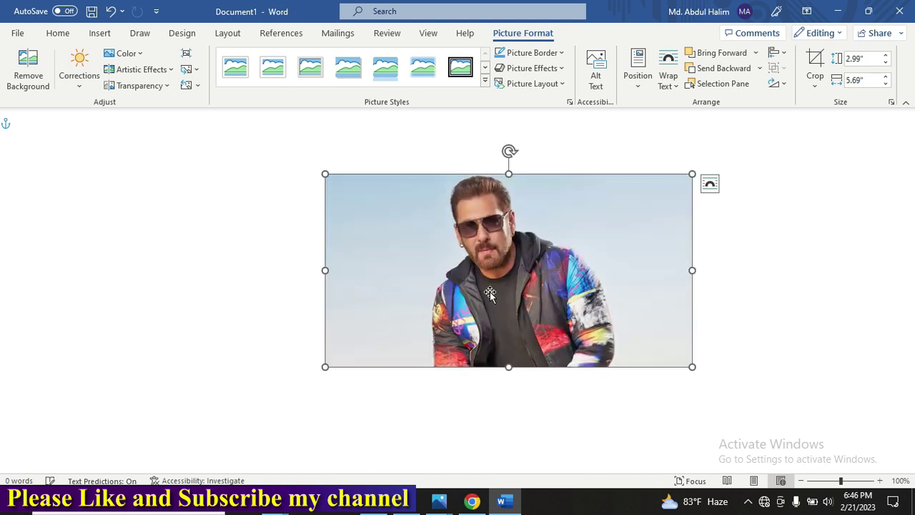
{"action": "left_click_drag", "start_coordinate": [557, 293], "coordinate": [481, 286]}
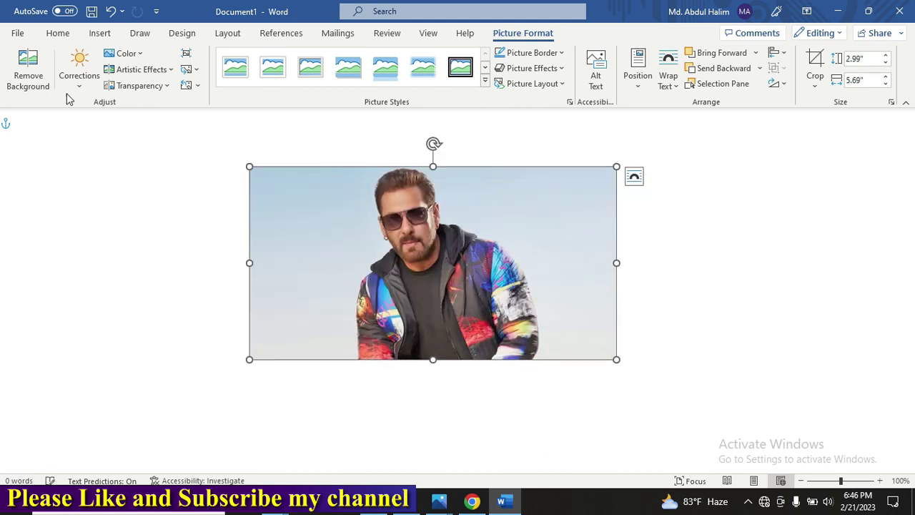
Start Remove Background on the picture and mark the man's hair as an area to keep.
{"action": "left_click", "coordinate": [31, 79]}
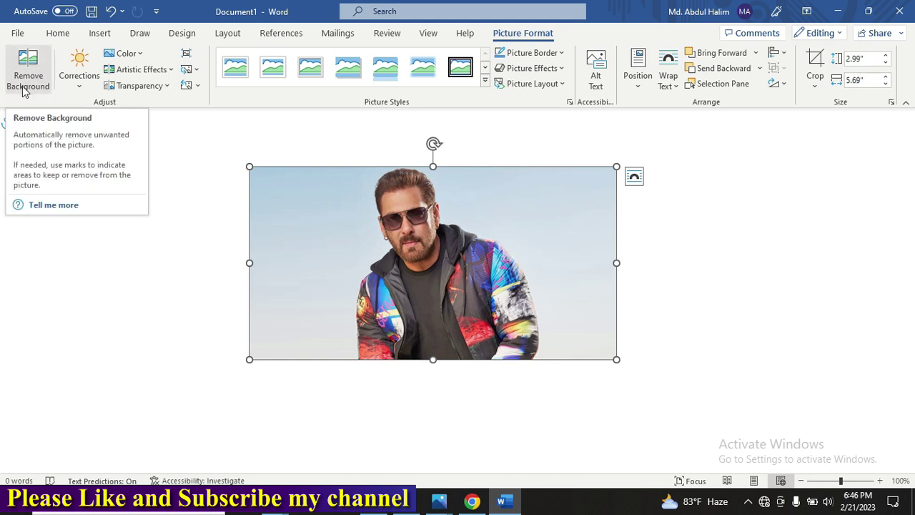
{"action": "left_click", "coordinate": [29, 78]}
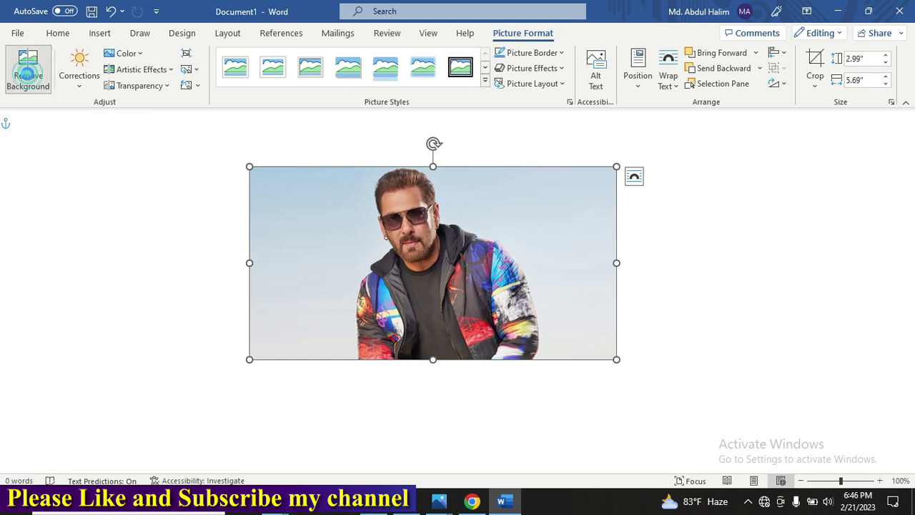
{"action": "scroll", "coordinate": [633, 309], "scroll_direction": "up", "scroll_amount": 1}
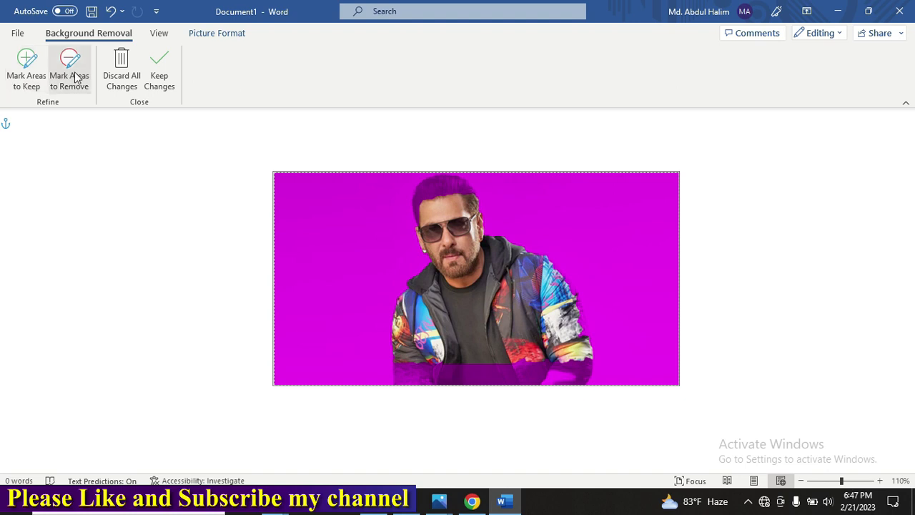
{"action": "left_click", "coordinate": [26, 69]}
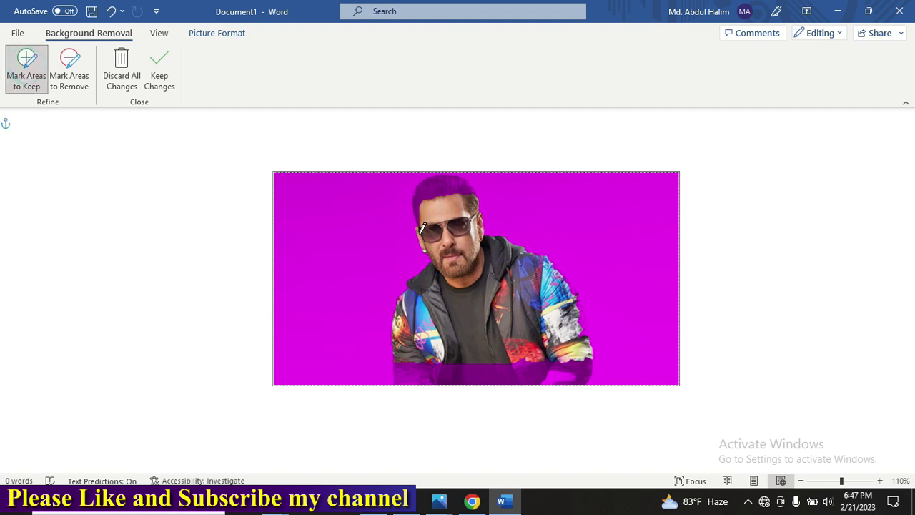
{"action": "mouse_move", "coordinate": [420, 233]}
{"action": "left_mouse_down"}
{"action": "mouse_move", "coordinate": [418, 197]}
{"action": "mouse_move", "coordinate": [431, 176]}
{"action": "mouse_move", "coordinate": [470, 180]}
{"action": "mouse_move", "coordinate": [473, 204]}
{"action": "left_mouse_up"}
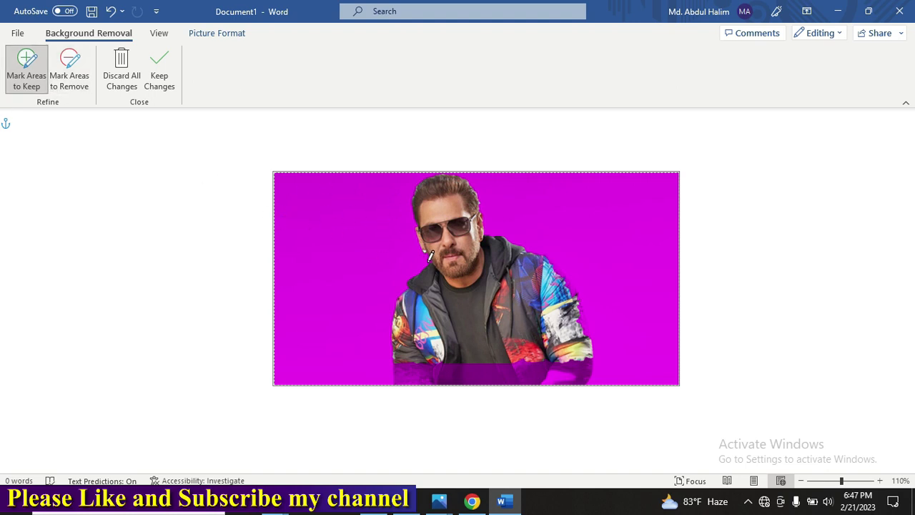
Mark the lower part of the jacket and shirt along the picture's bottom edge as an area to keep.
{"action": "left_click", "coordinate": [26, 68]}
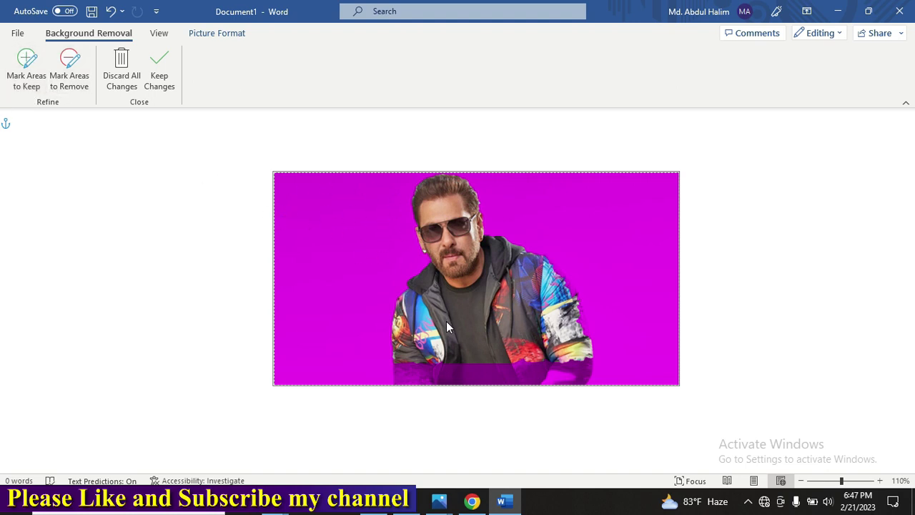
{"action": "left_click", "coordinate": [27, 72]}
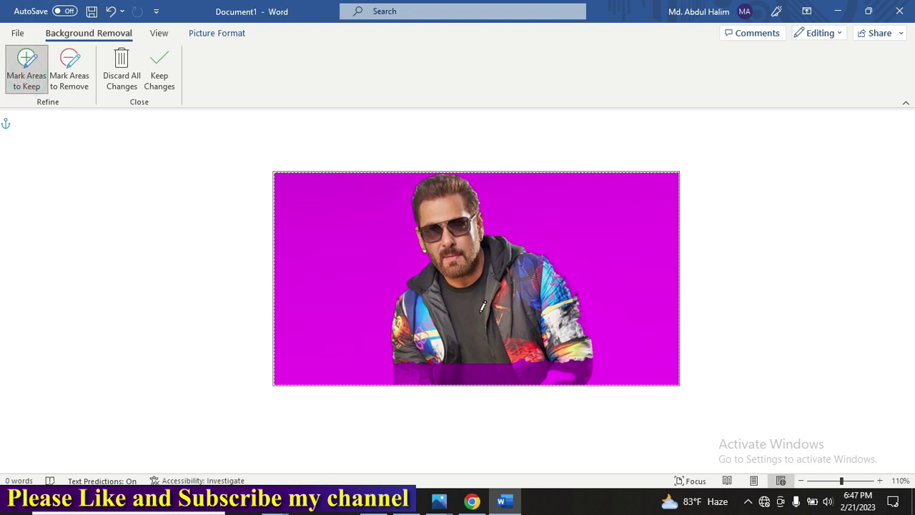
{"action": "left_click_drag", "start_coordinate": [393, 353], "coordinate": [396, 388]}
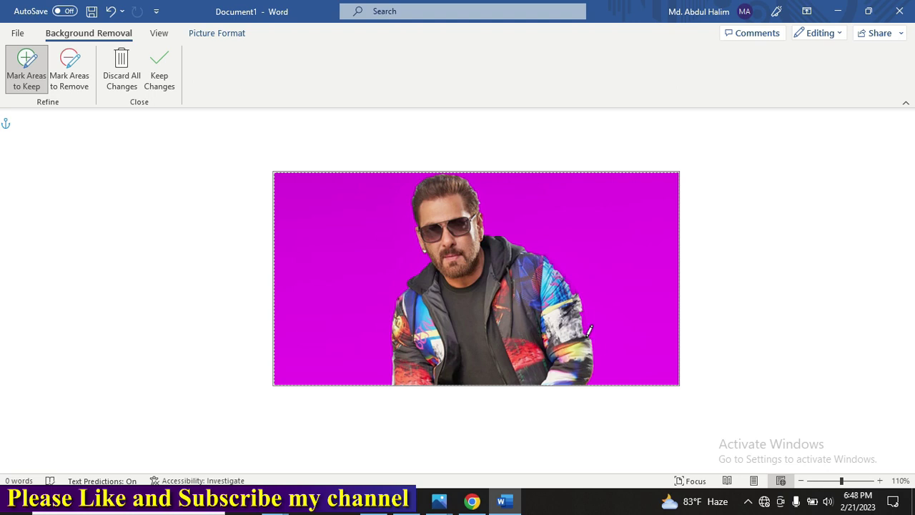
Mark the outer edge of the jacket's right-hand sleeve and shoulder as areas to keep, and keep the background removal changes.
{"action": "left_click_drag", "start_coordinate": [587, 337], "coordinate": [582, 307]}
{"action": "mouse_move", "coordinate": [580, 289]}
{"action": "left_mouse_down"}
{"action": "mouse_move", "coordinate": [570, 299]}
{"action": "mouse_move", "coordinate": [570, 275]}
{"action": "mouse_move", "coordinate": [546, 249]}
{"action": "left_mouse_up"}
{"action": "left_click_drag", "start_coordinate": [576, 286], "coordinate": [542, 248]}
{"action": "mouse_move", "coordinate": [570, 282]}
{"action": "left_mouse_down"}
{"action": "mouse_move", "coordinate": [542, 247]}
{"action": "mouse_move", "coordinate": [515, 241]}
{"action": "left_mouse_up"}
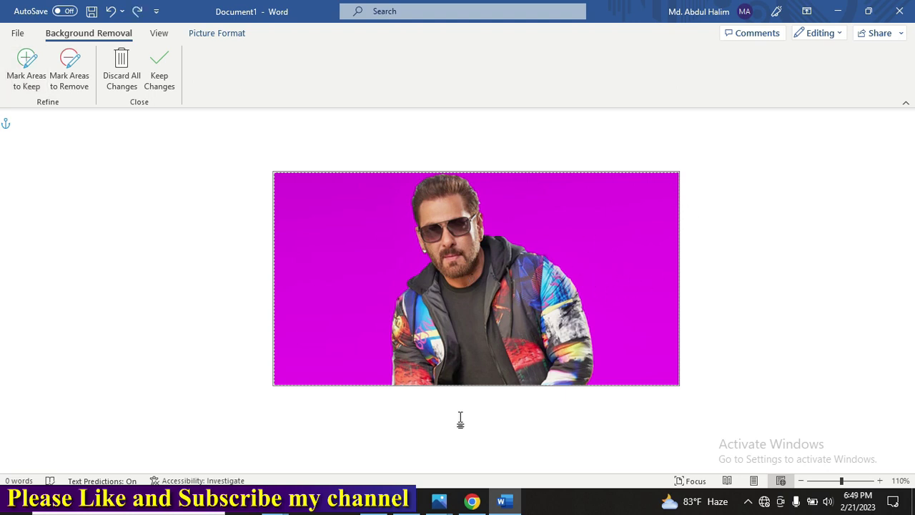
{"action": "left_click", "coordinate": [163, 66]}
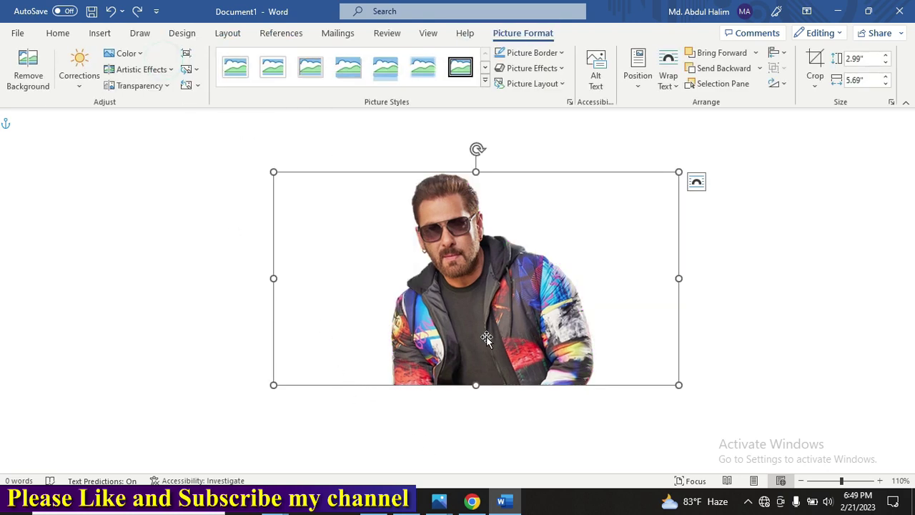